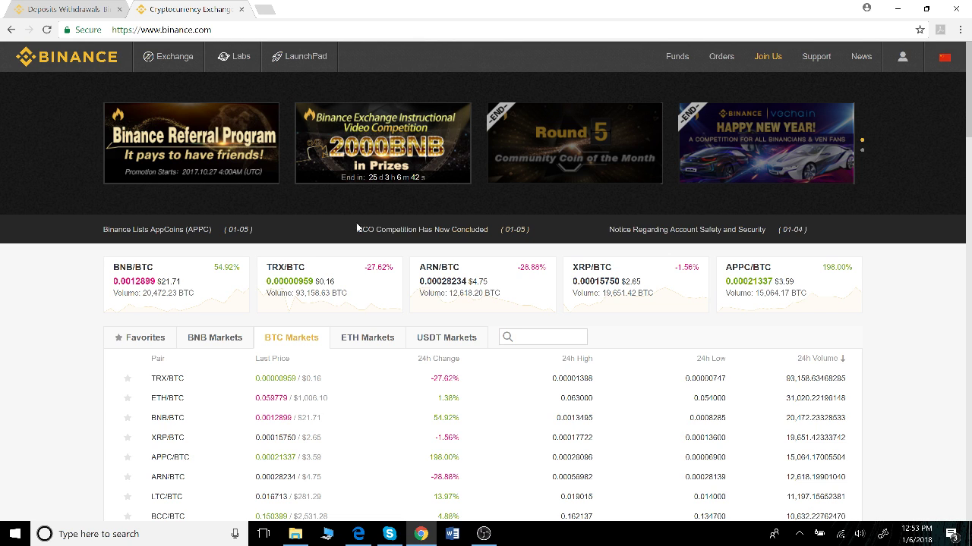
# Scroll the markets list and switch between ETH and BTC Markets, ending on BTC
pyautogui.scroll(-3, 46, 327)
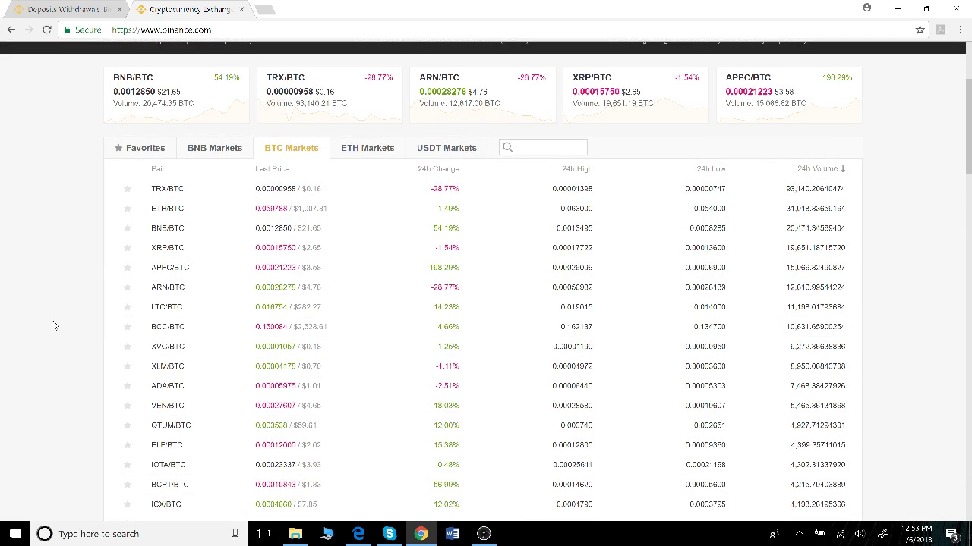
pyautogui.scroll(2, 61, 323)
pyautogui.scroll(1, 84, 315)
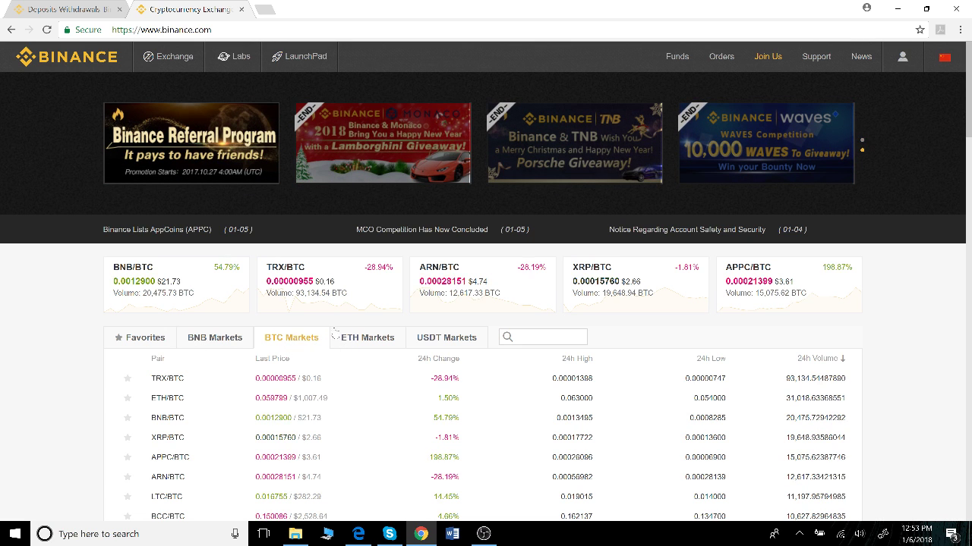
pyautogui.click(357, 340)
pyautogui.click(305, 341)
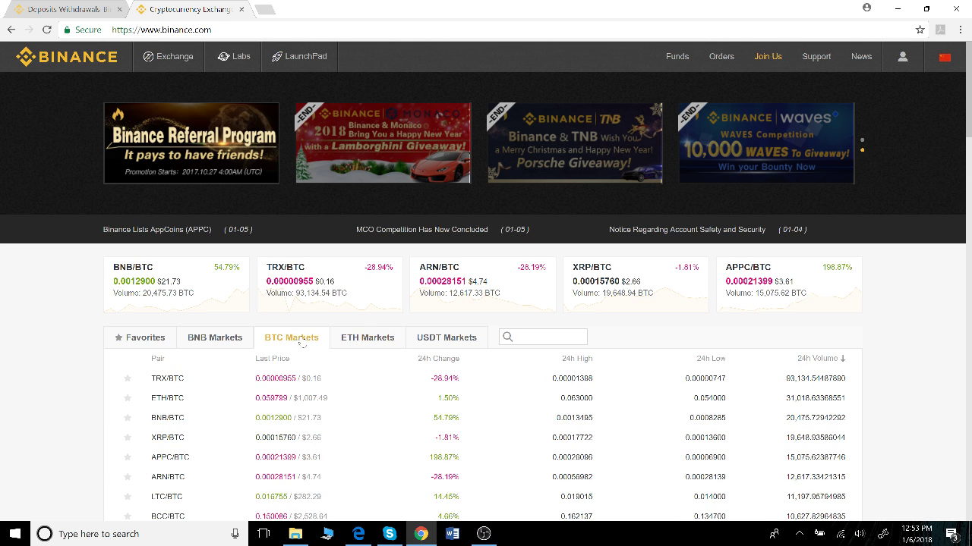
pyautogui.click(350, 340)
pyautogui.click(289, 343)
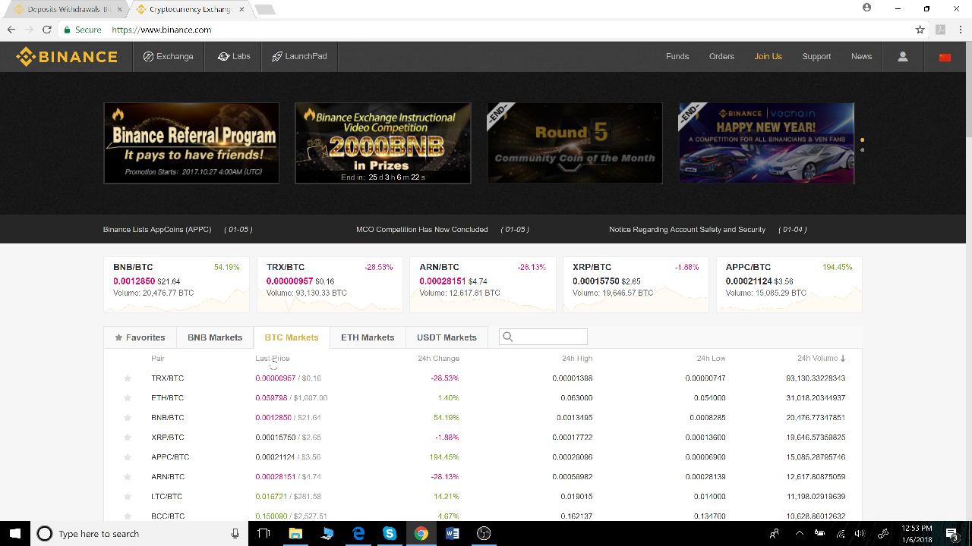
# Try Last Price, 24h Change and 24h Low sorts, finishing with 24h High ascending
pyautogui.click(273, 361)
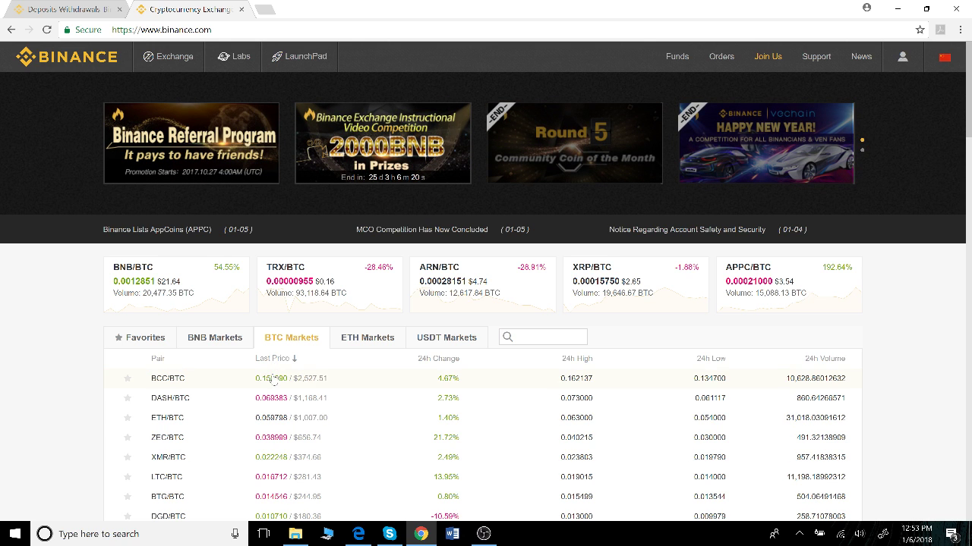
pyautogui.click(281, 363)
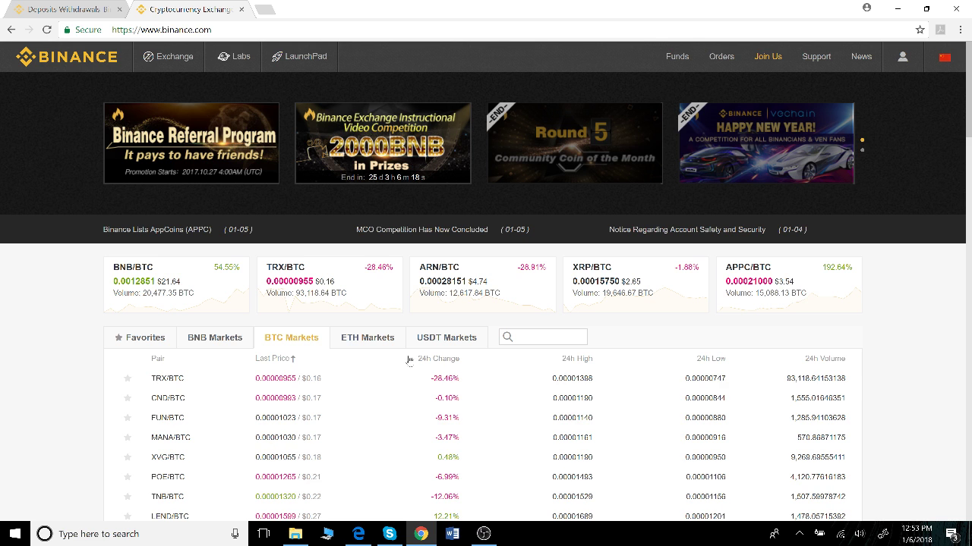
pyautogui.click(436, 362)
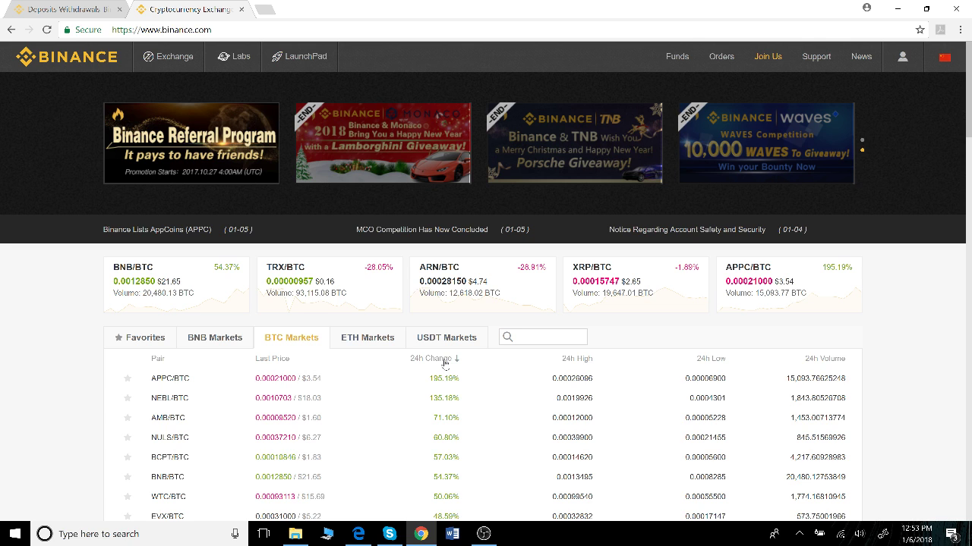
pyautogui.click(575, 361)
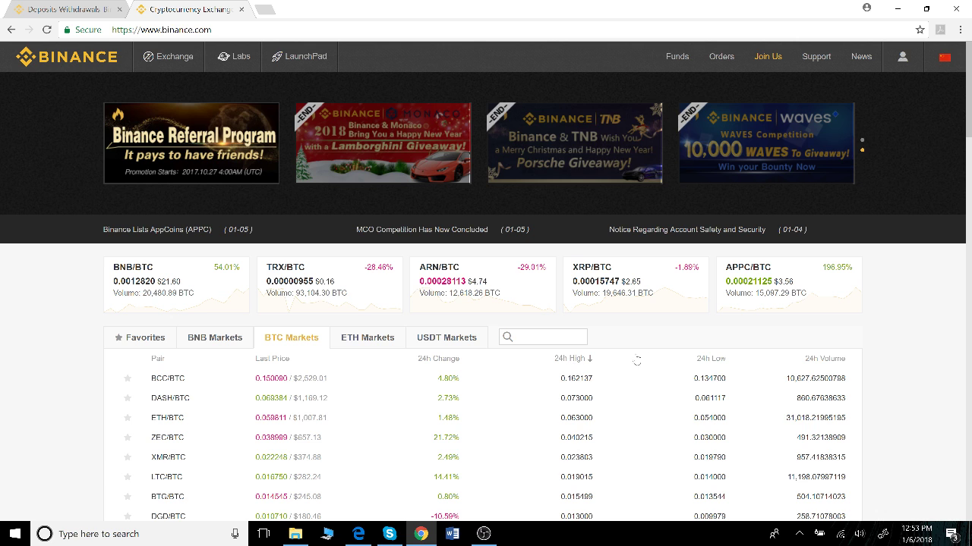
pyautogui.click(711, 361)
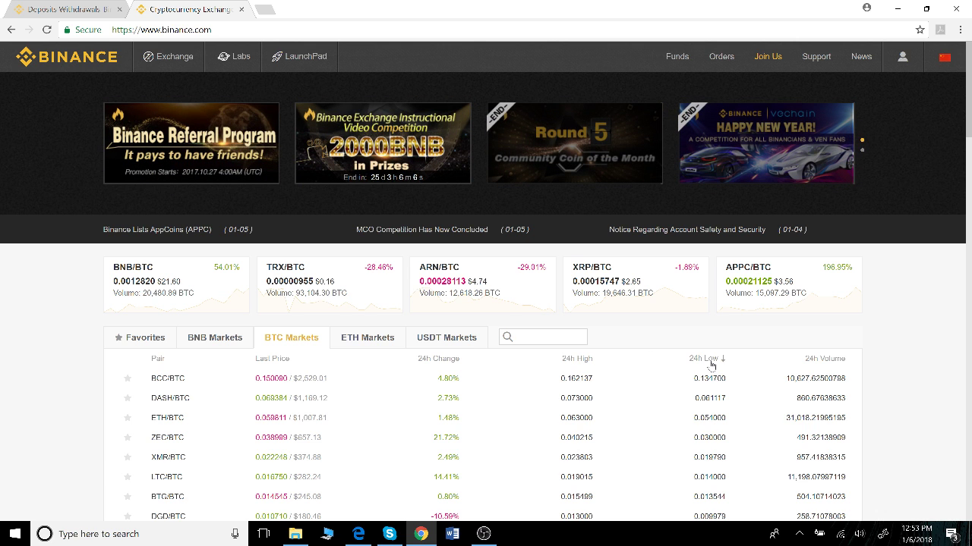
pyautogui.click(710, 363)
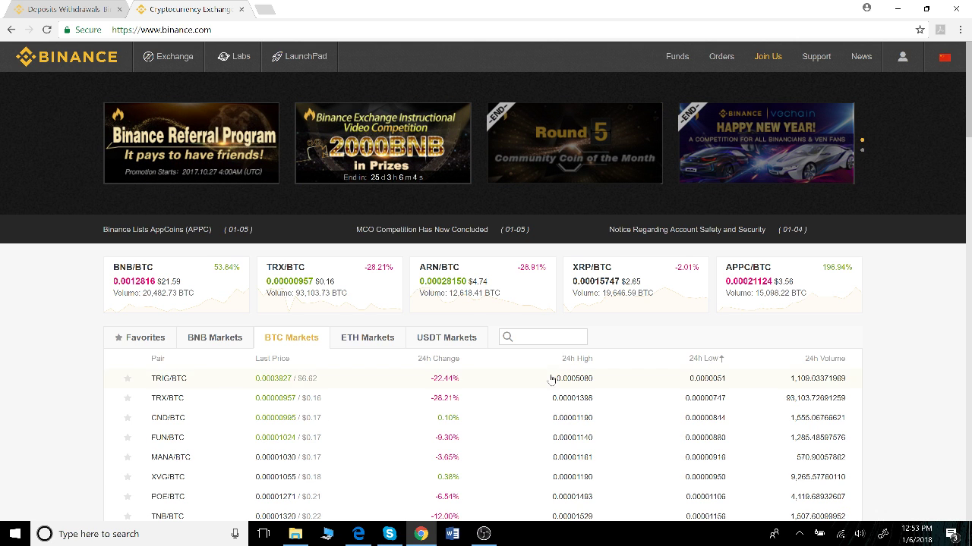
pyautogui.click(582, 361)
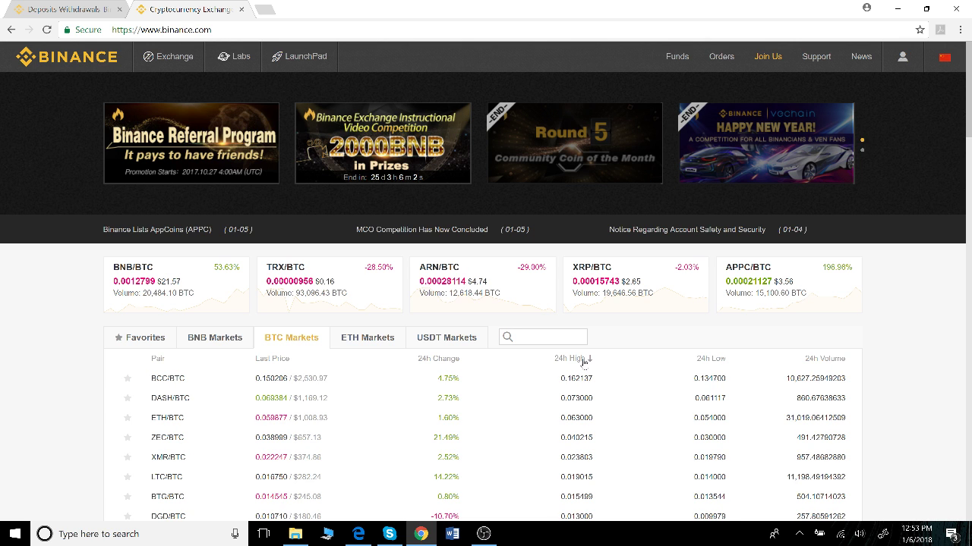
pyautogui.click(583, 363)
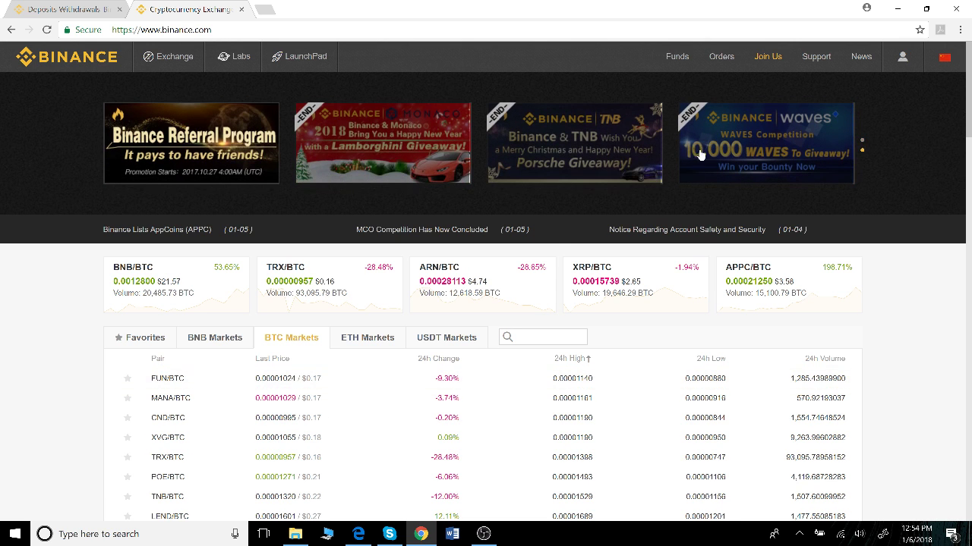
# Show the Orders, Exchange and Funds dropdown menus in the top navigation bar
pyautogui.moveTo(721, 71)
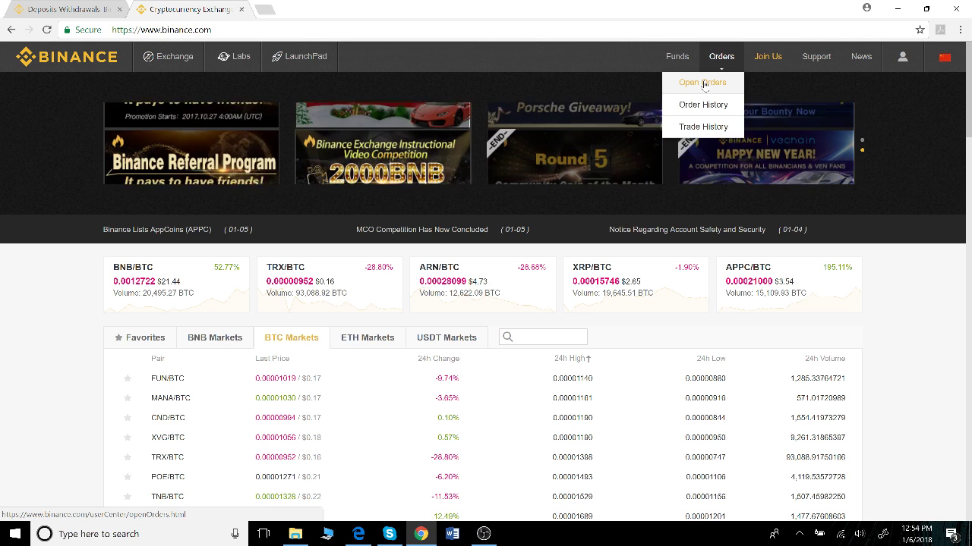
pyautogui.moveTo(155, 67)
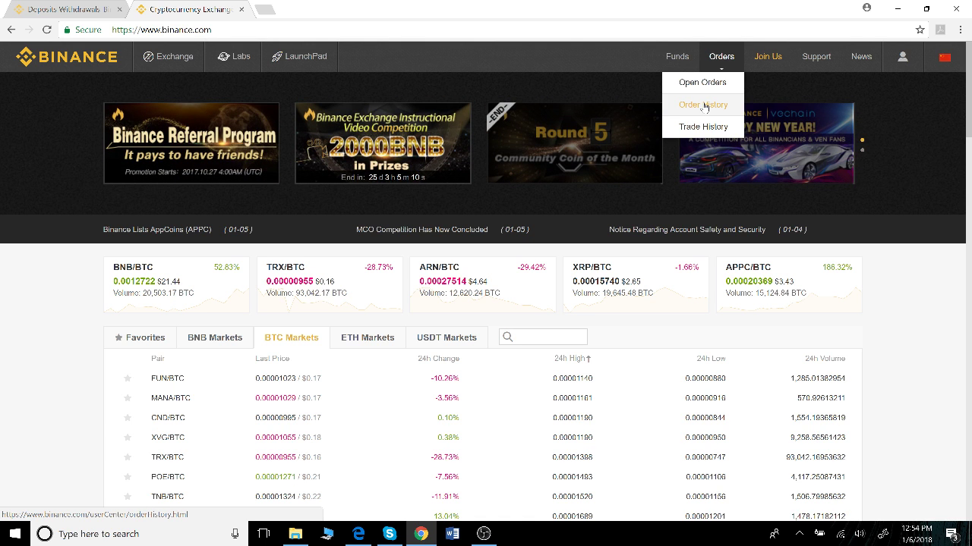
pyautogui.moveTo(678, 63)
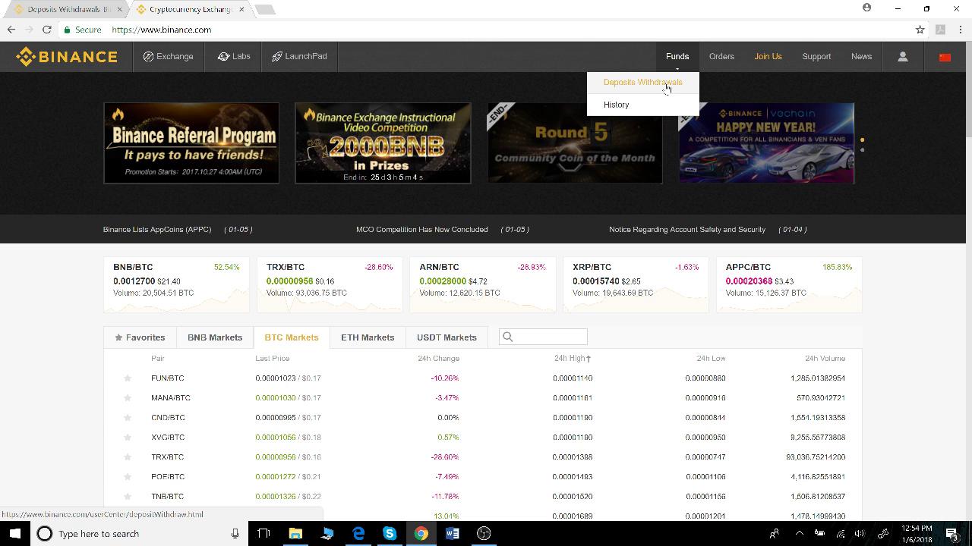
# Go to Funds > Deposits Withdrawals and sort balances by Name, Total Balance, then Coin Z-A
pyautogui.click(665, 89)
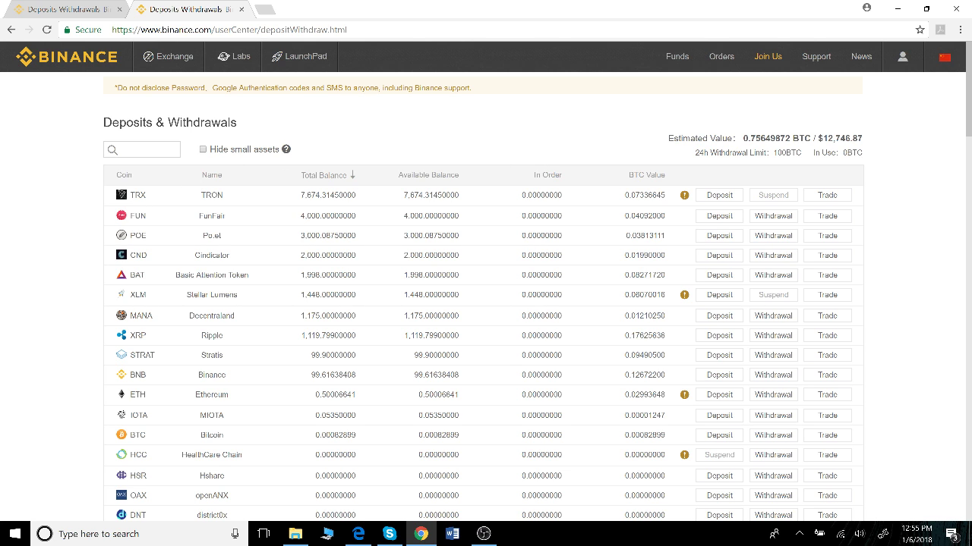
pyautogui.click(208, 175)
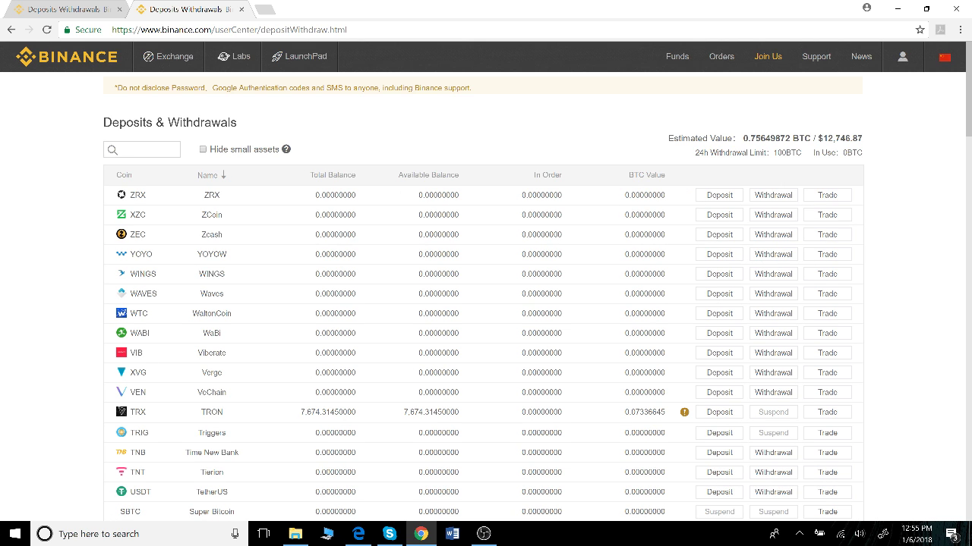
pyautogui.click(326, 175)
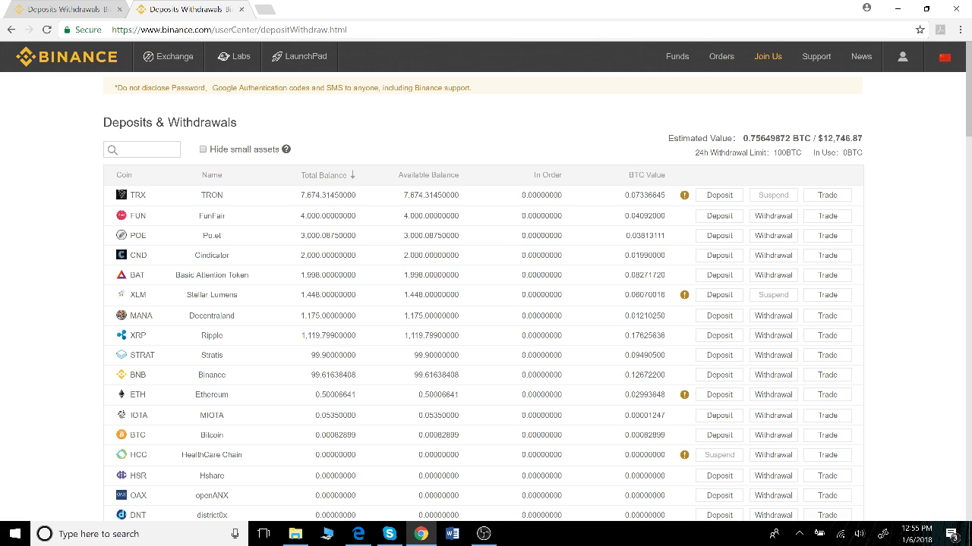
pyautogui.click(124, 174)
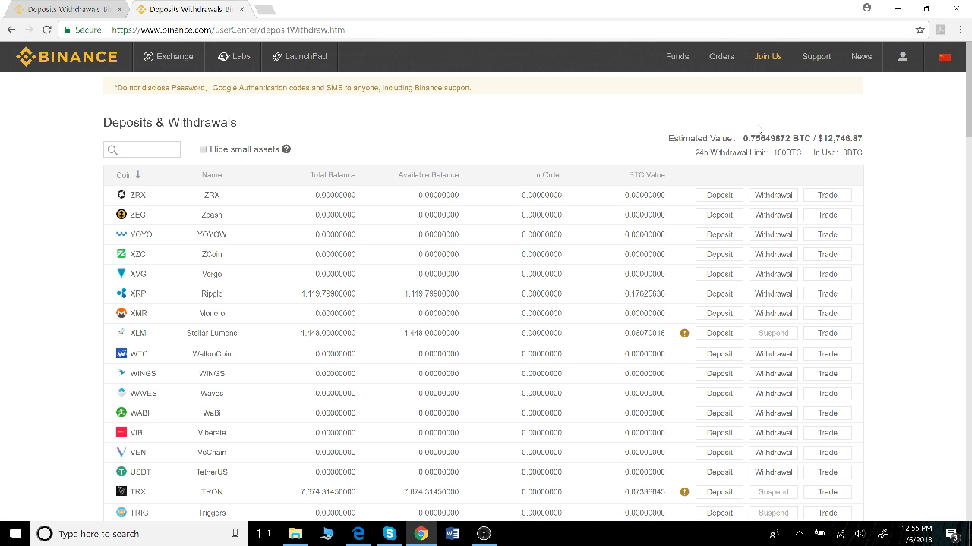
# Highlight the estimated balance values 0.75649872 BTC and $12,746.87
pyautogui.moveTo(742, 138); pyautogui.dragTo(811, 138)
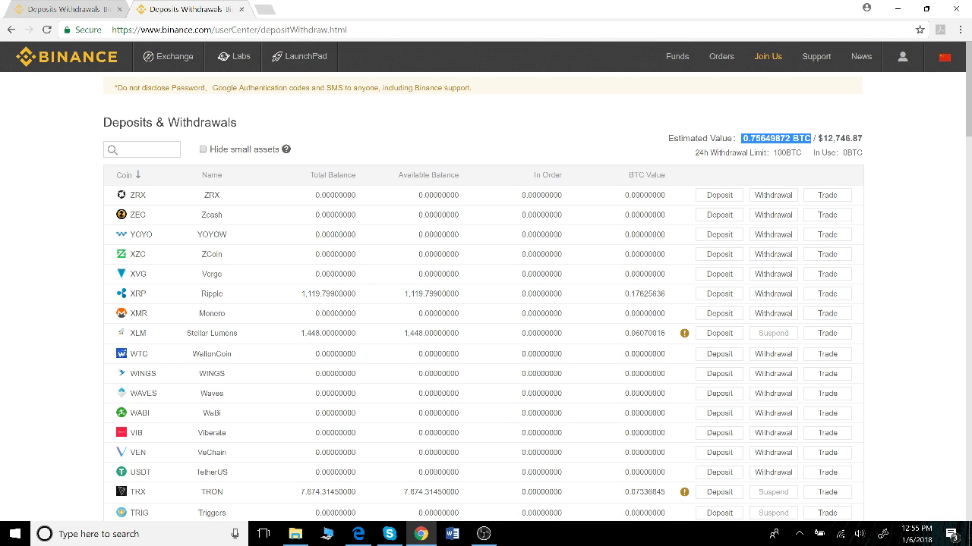
pyautogui.moveTo(817, 138); pyautogui.dragTo(862, 138)
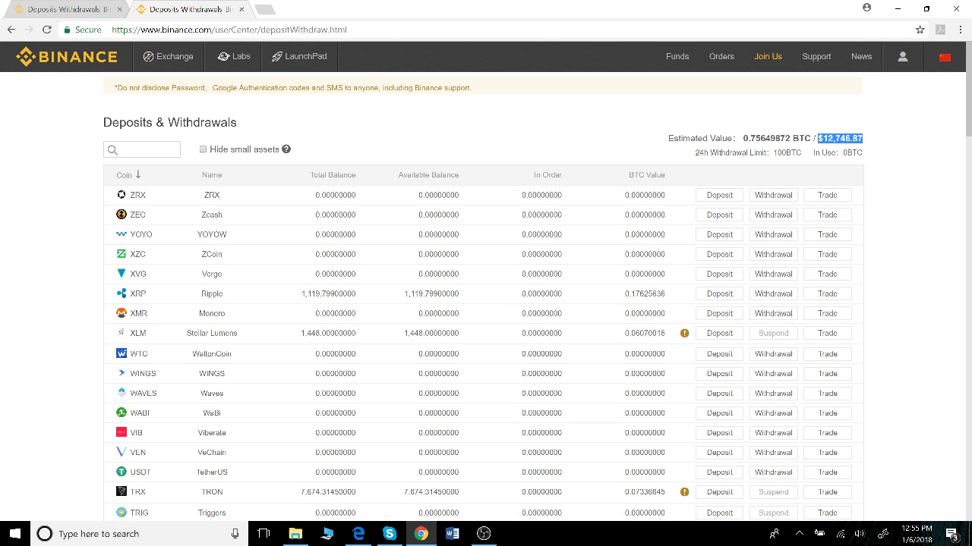
pyautogui.click(863, 140)
pyautogui.moveTo(743, 138); pyautogui.dragTo(811, 138)
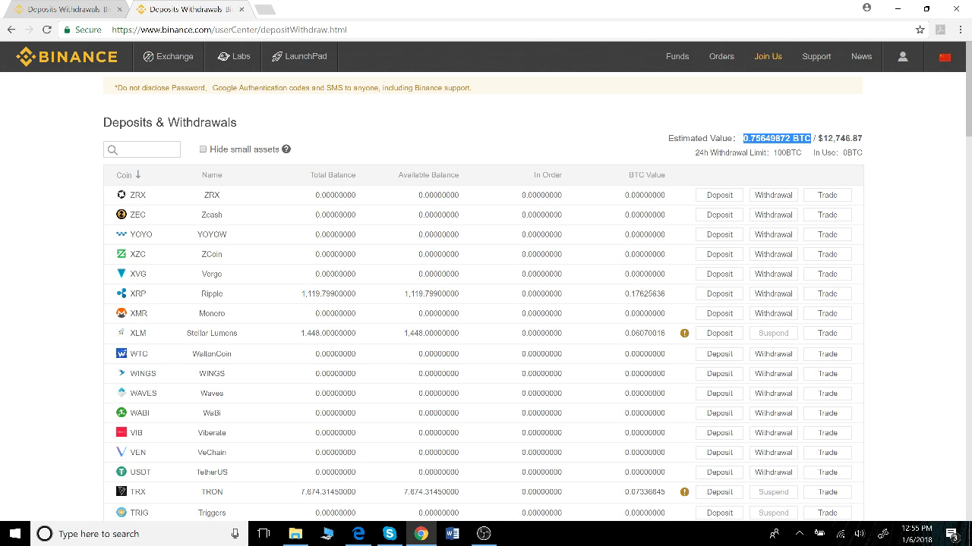
pyautogui.moveTo(818, 138); pyautogui.dragTo(862, 138)
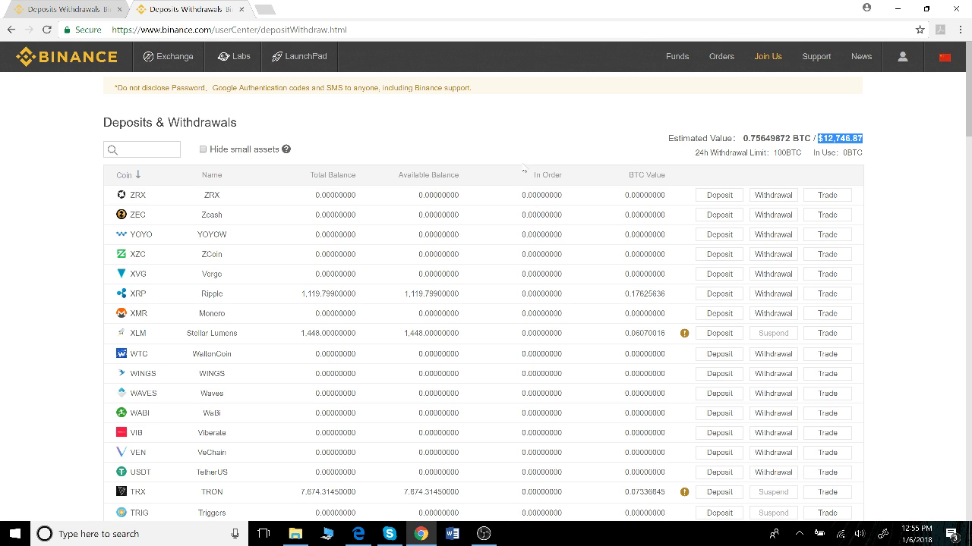
# Clear the selection and use the Exchange menu to reach the TRX/ETH trading page
pyautogui.click(515, 155)
pyautogui.moveTo(682, 69)
pyautogui.moveTo(174, 58)
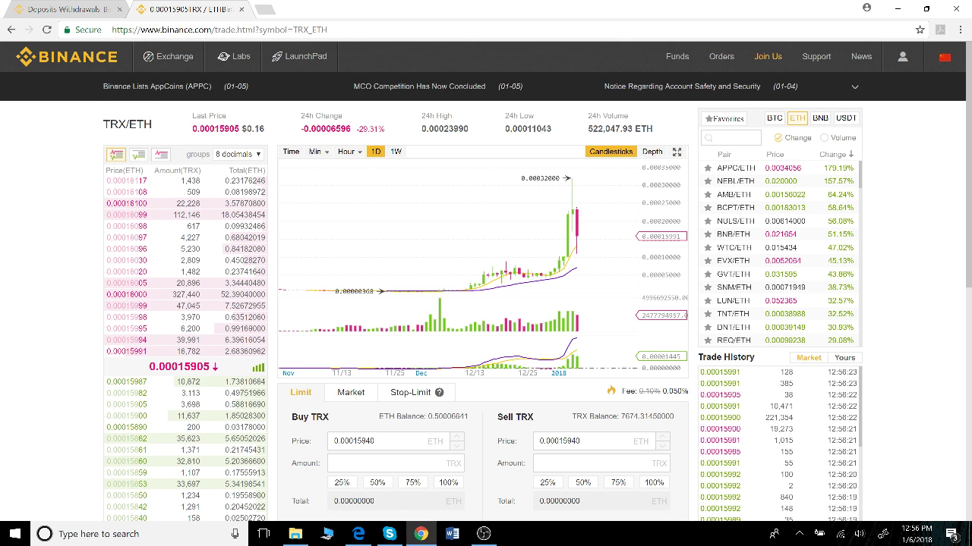
# Highlight the TRX/ETH pair name and scroll down toward the chart
pyautogui.moveTo(117, 124); pyautogui.dragTo(109, 128)
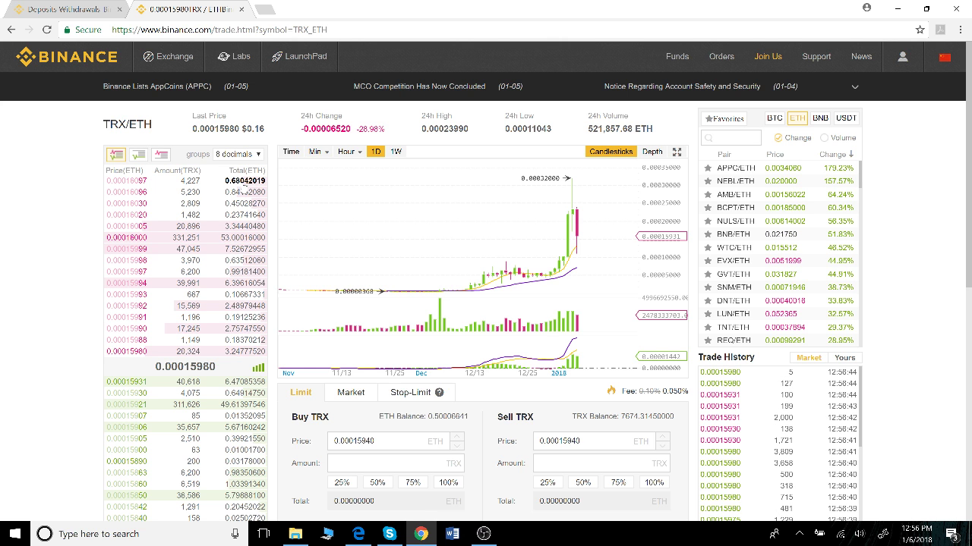
pyautogui.scroll(-1, 110, 245)
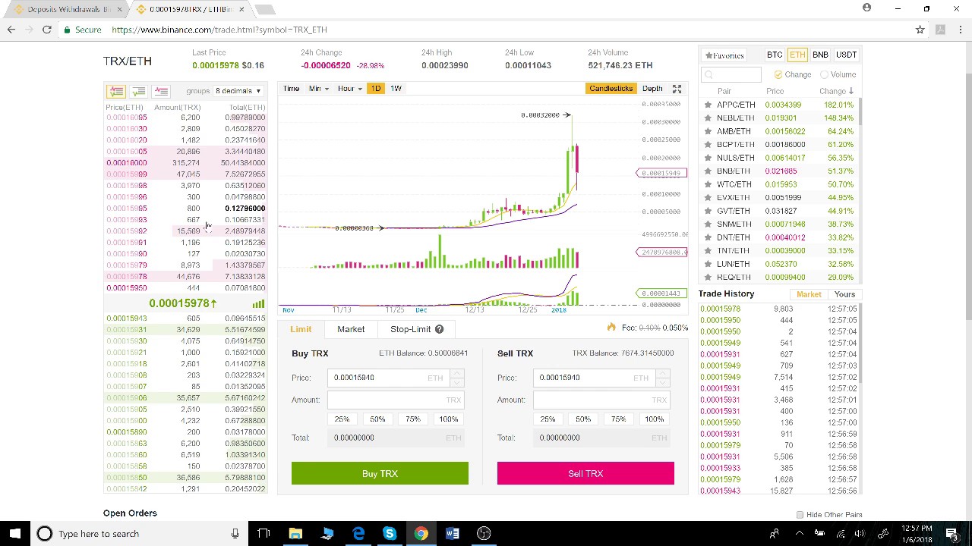
# Switch the TRX/ETH chart to the market Depth view
pyautogui.click(652, 89)
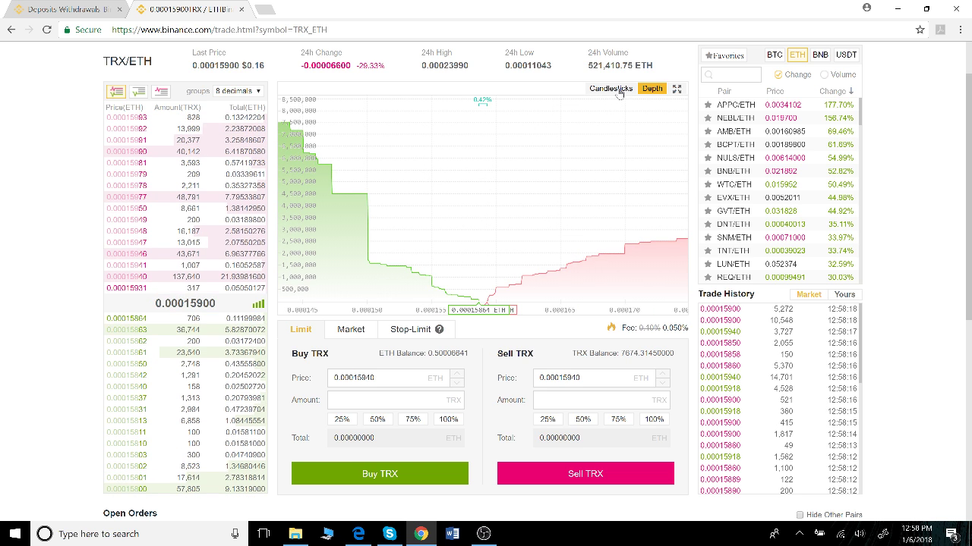
pyautogui.click(619, 90)
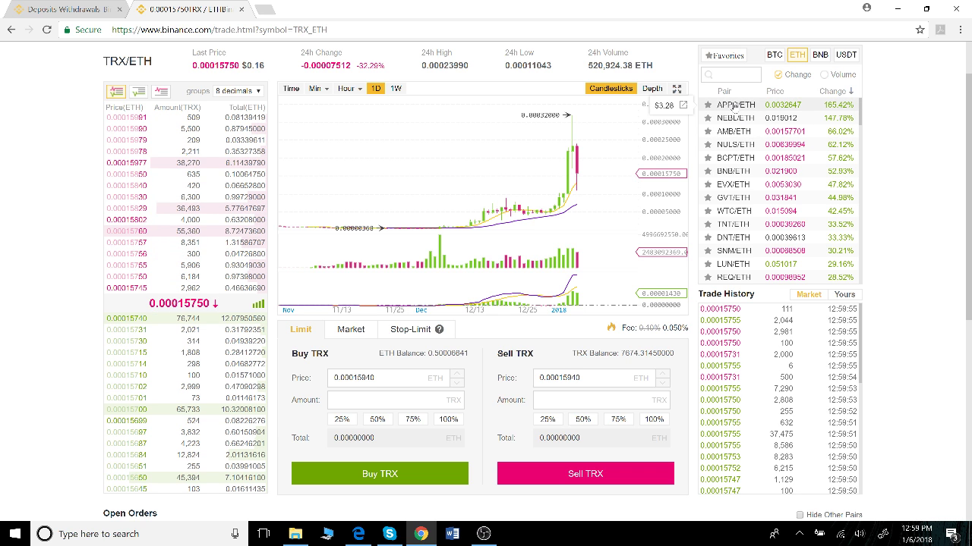
# Sort the ETH pair list by price, then 24h change, ending on pair name Z to A
pyautogui.click(778, 92)
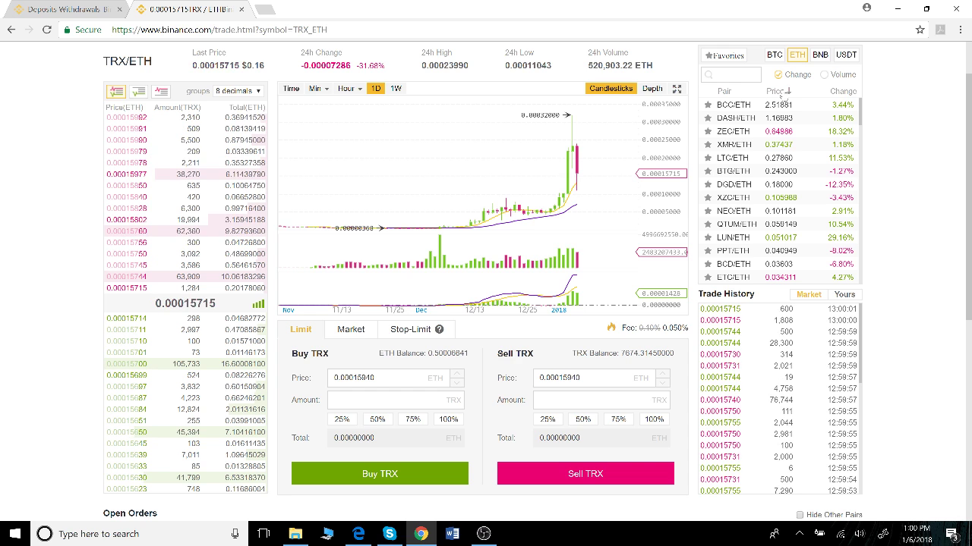
pyautogui.click(780, 92)
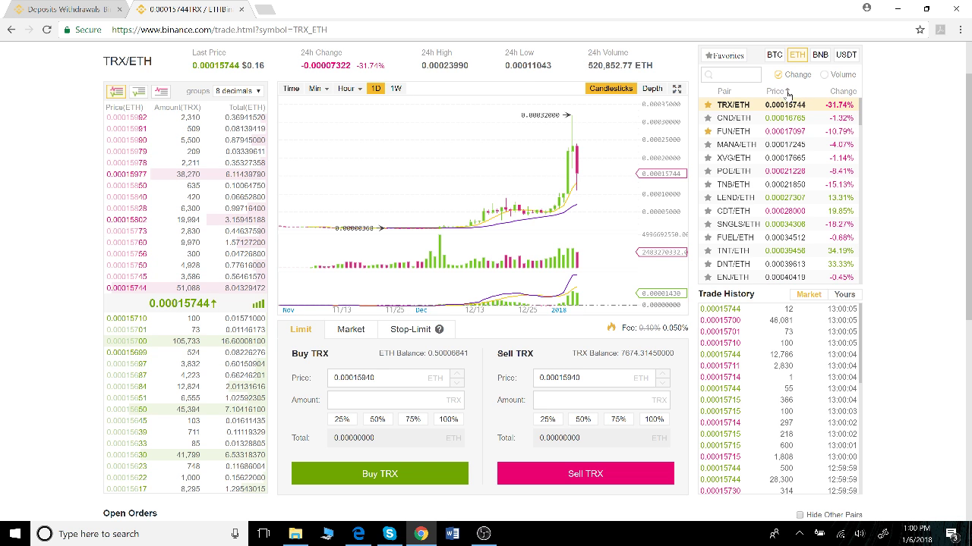
pyautogui.click(841, 92)
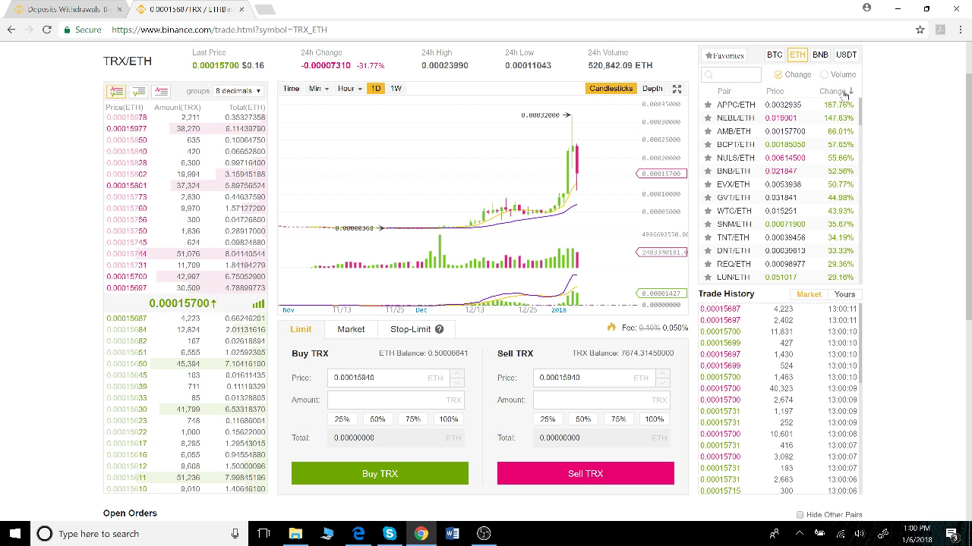
pyautogui.click(842, 92)
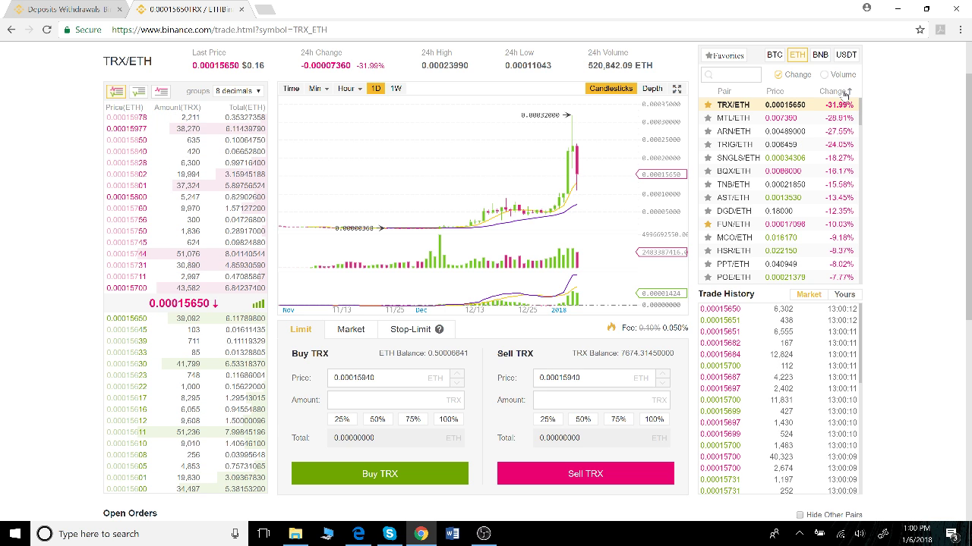
pyautogui.click(844, 92)
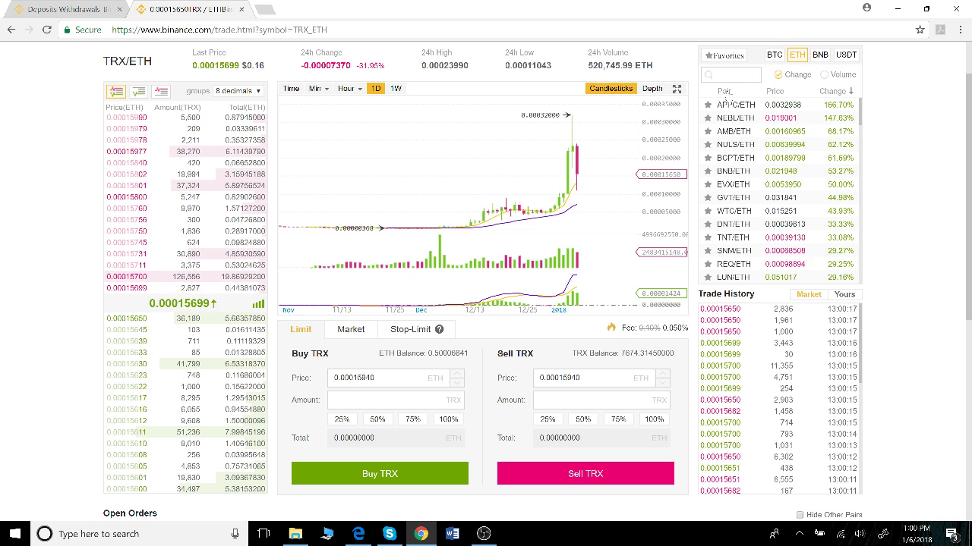
pyautogui.click(725, 92)
pyautogui.click(726, 92)
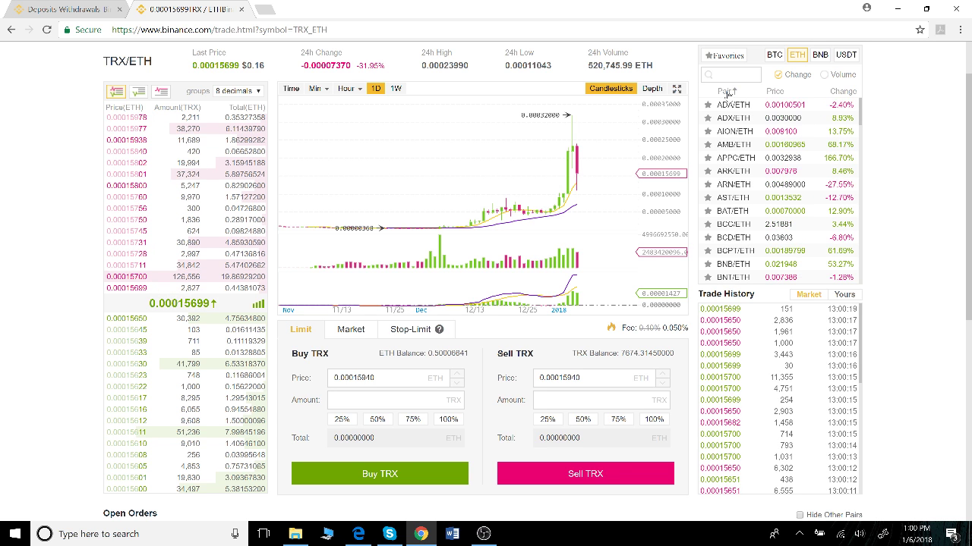
pyautogui.click(727, 92)
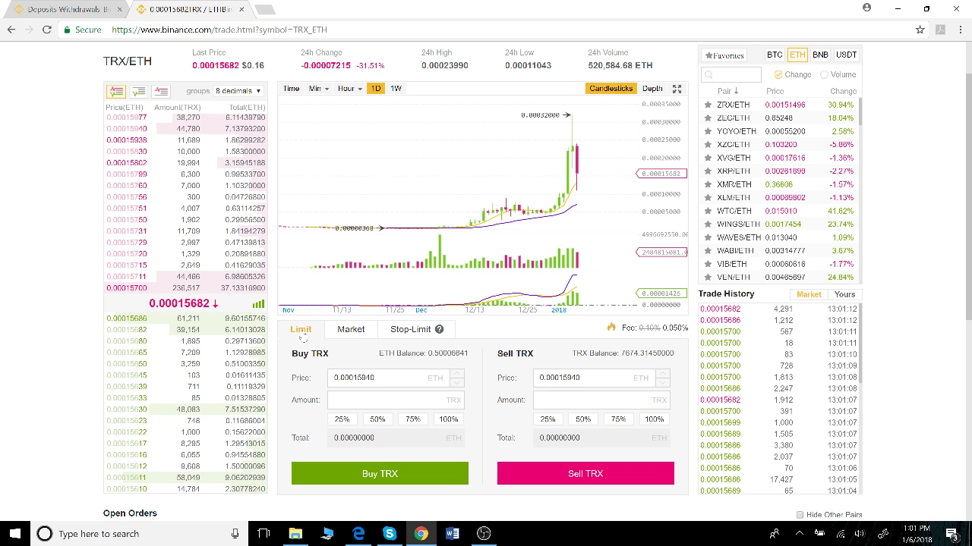
# Submit a limit buy of 500 TRX at 0.00011940 ETH each
pyautogui.click(384, 377)
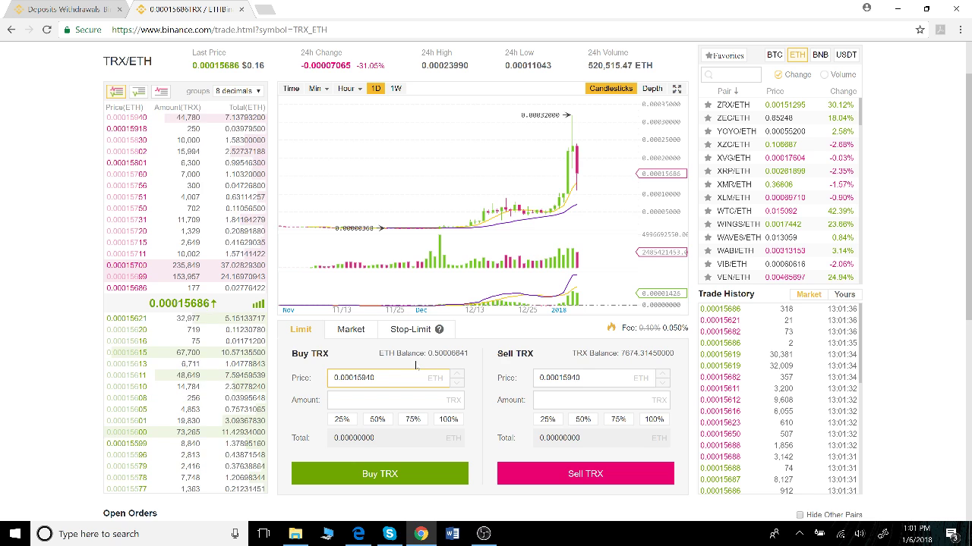
pyautogui.hotkey('shift', 'Left')
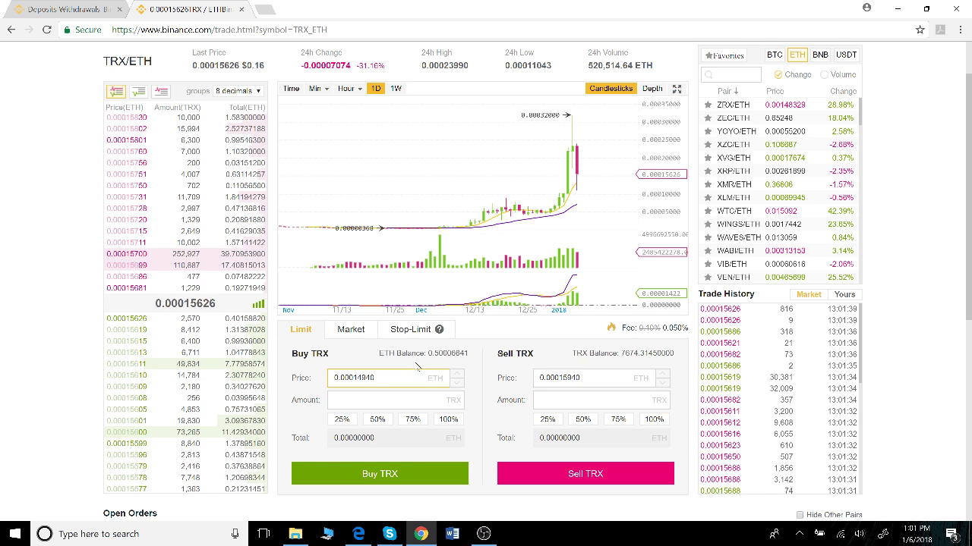
pyautogui.click(387, 400)
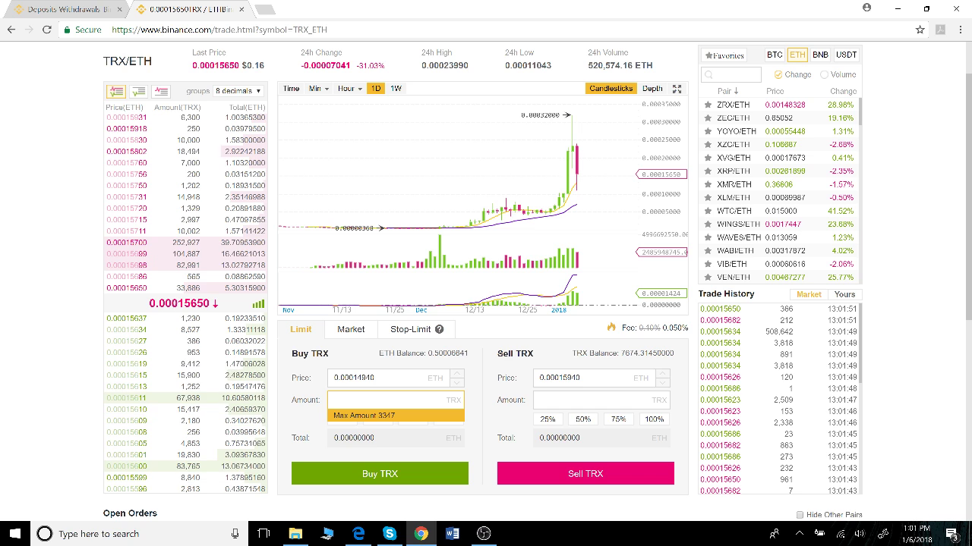
pyautogui.click(358, 377)
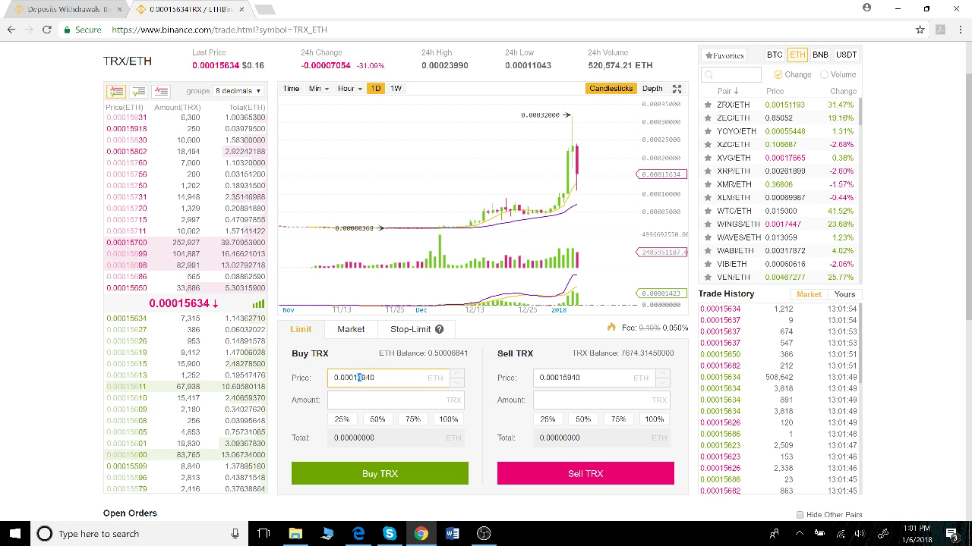
pyautogui.press('Tab')
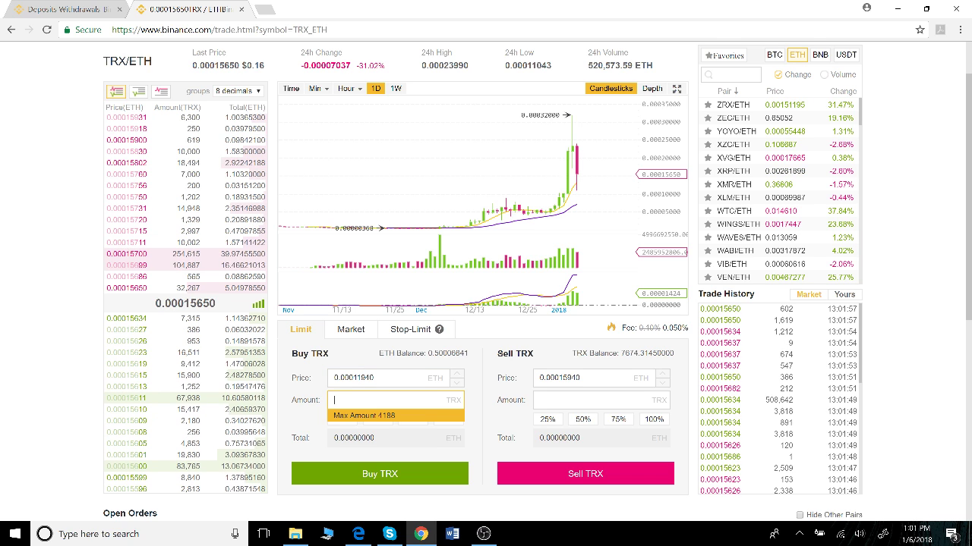
pyautogui.write('500')
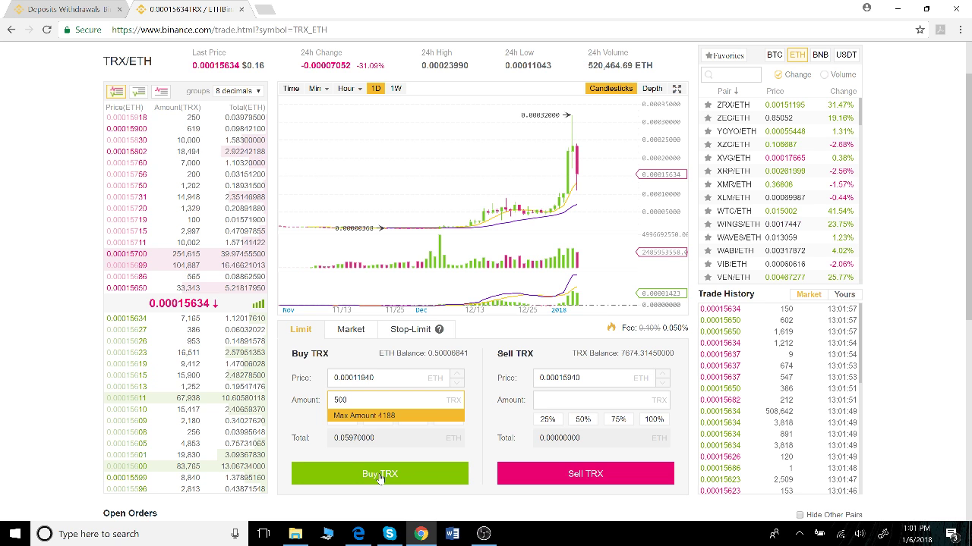
pyautogui.click(380, 473)
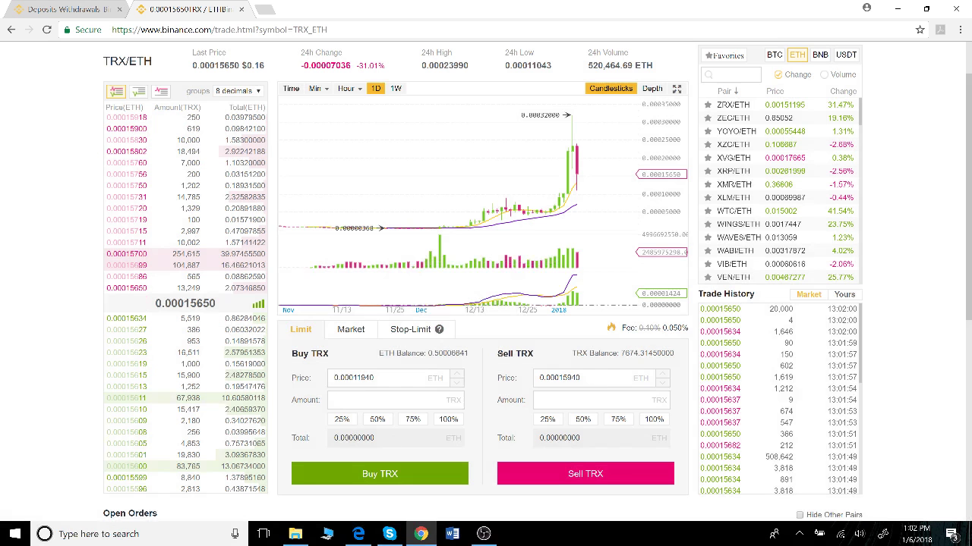
# Go to Orders > Open Orders to see the 500 TRX limit buy
pyautogui.scroll(2, 369, 320)
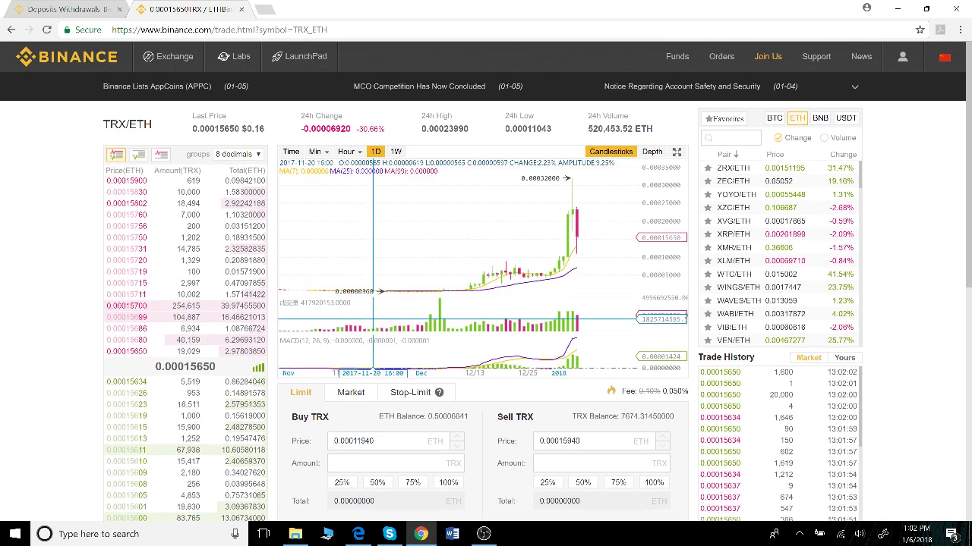
pyautogui.moveTo(723, 64)
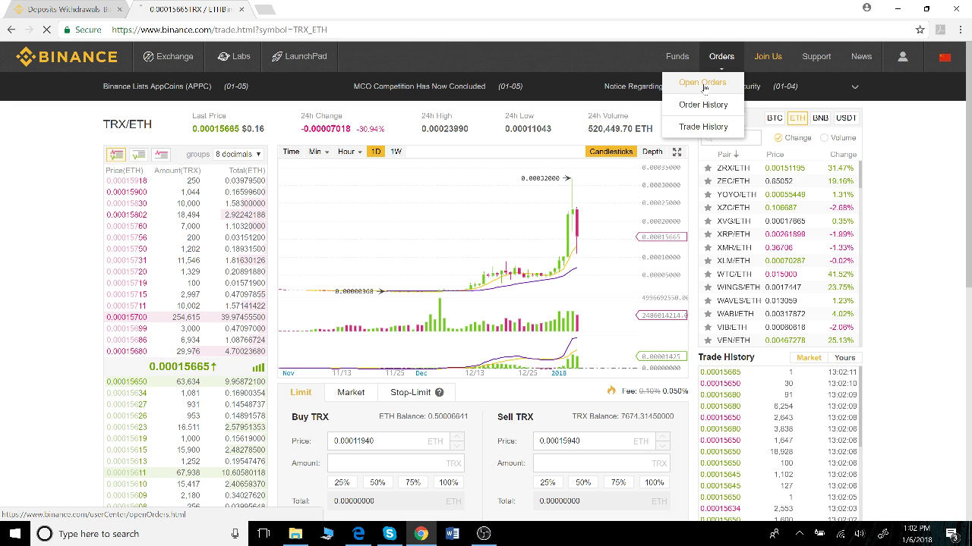
pyautogui.click(703, 89)
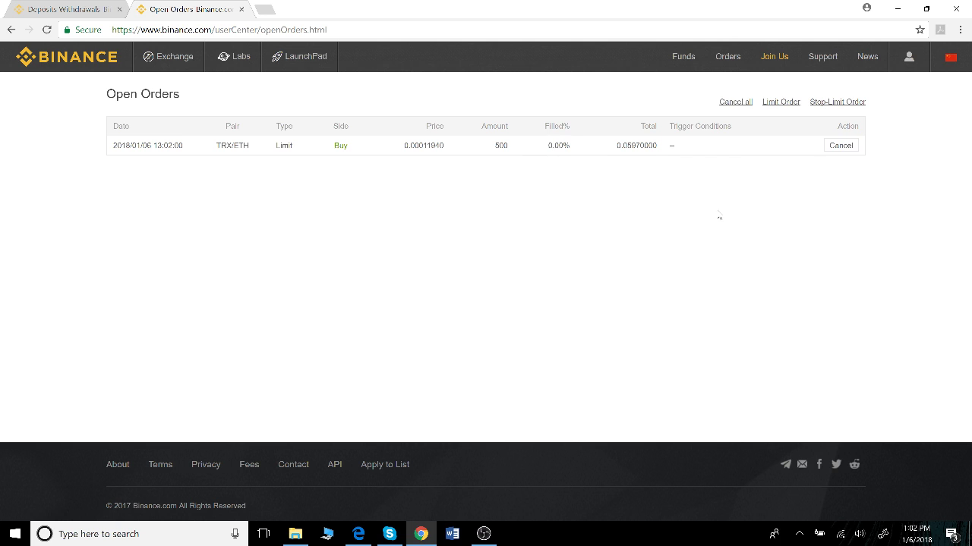
# Cancel the TRX/ETH limit buy of 500 TRX from the Open Orders list
pyautogui.click(839, 152)
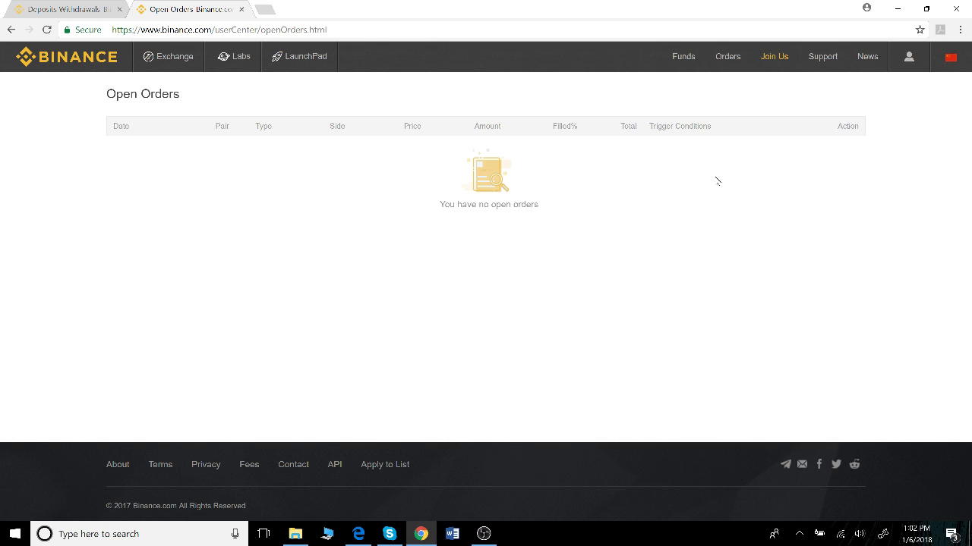